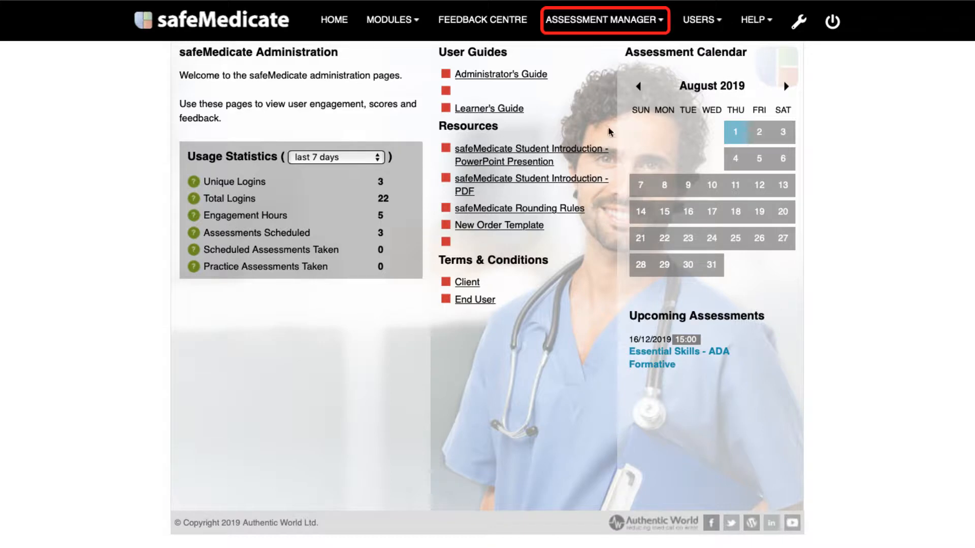
Step: Start a new preset in the Focused Assessment Builder and name it Demo Assessment
left_click(634, 22)
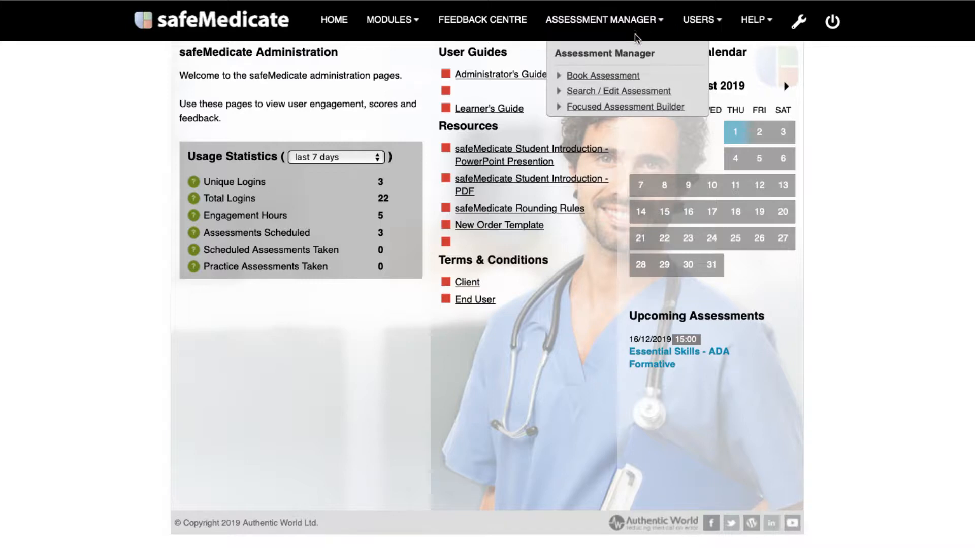
left_click(645, 107)
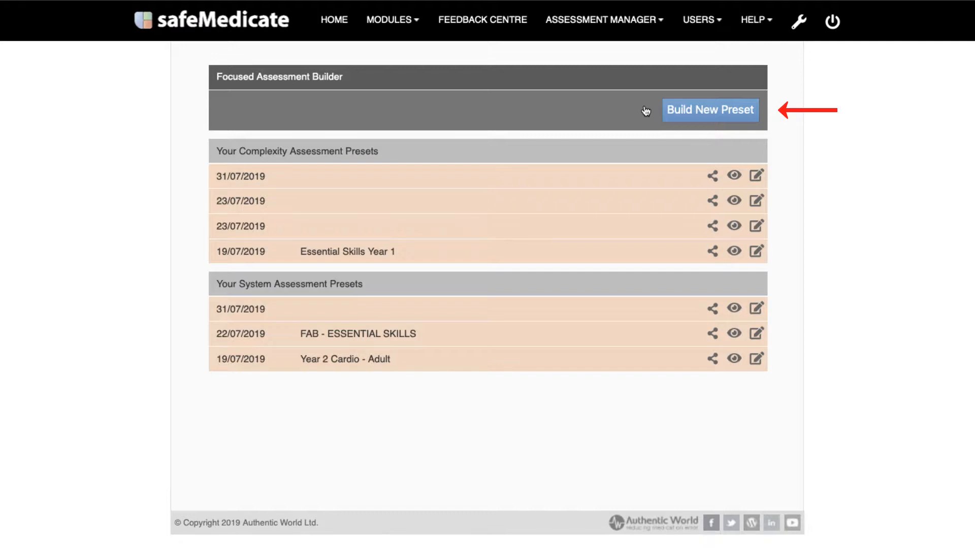
left_click(699, 108)
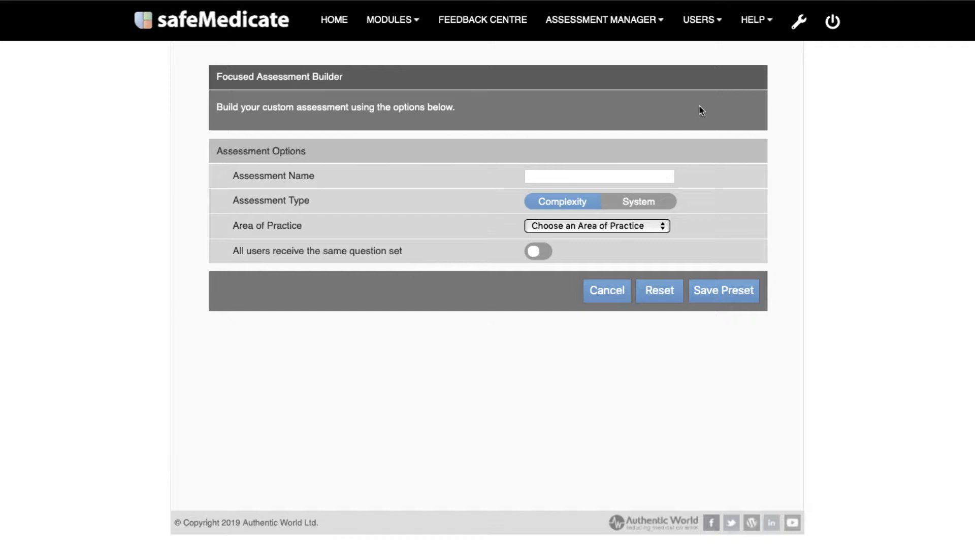
left_click(654, 175)
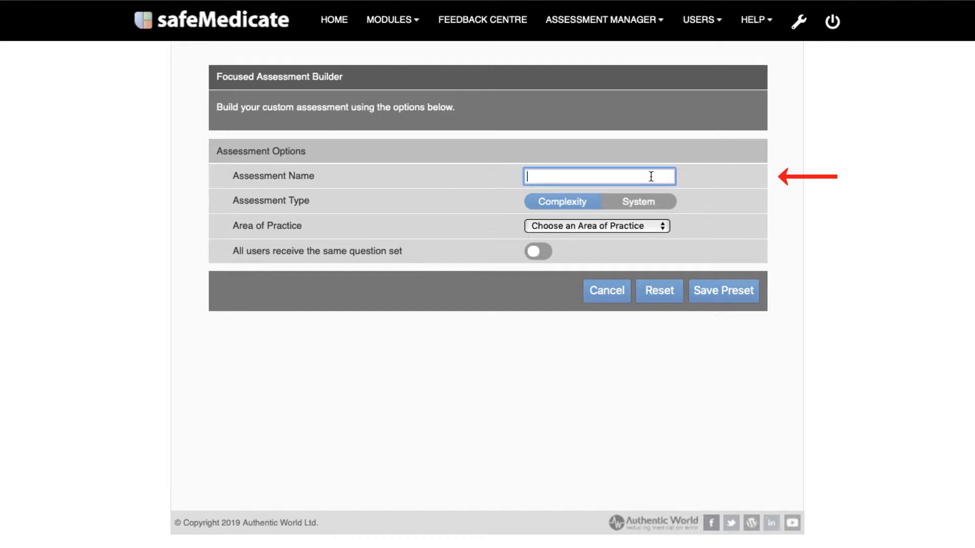
type("Demo Assessment")
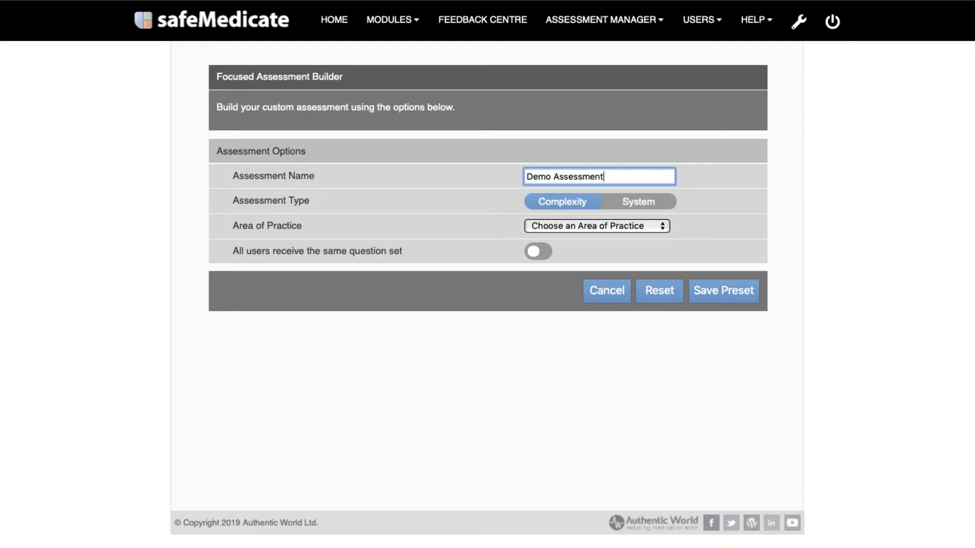
Step: Set the area of practice to Adult and switch the option giving all users the same question set on and back off
left_click(649, 226)
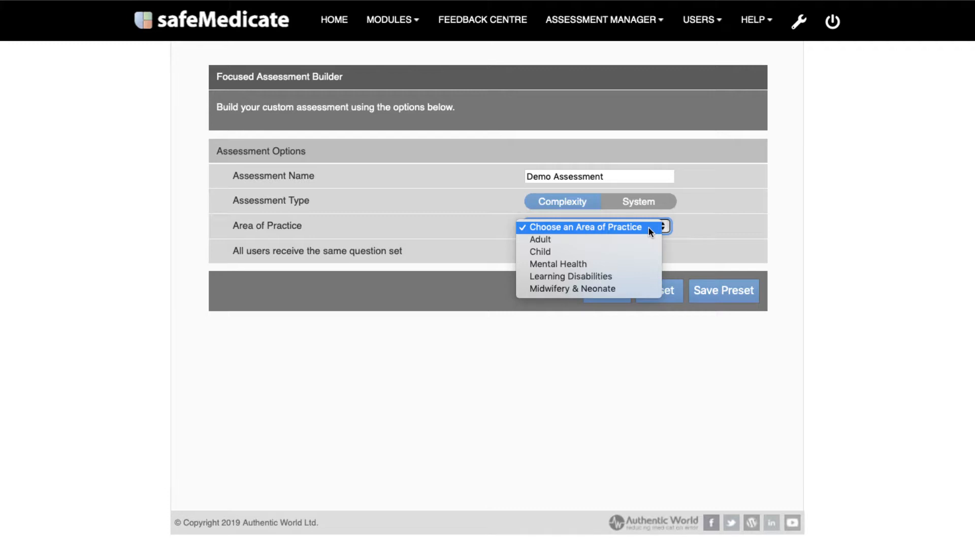
left_click(645, 236)
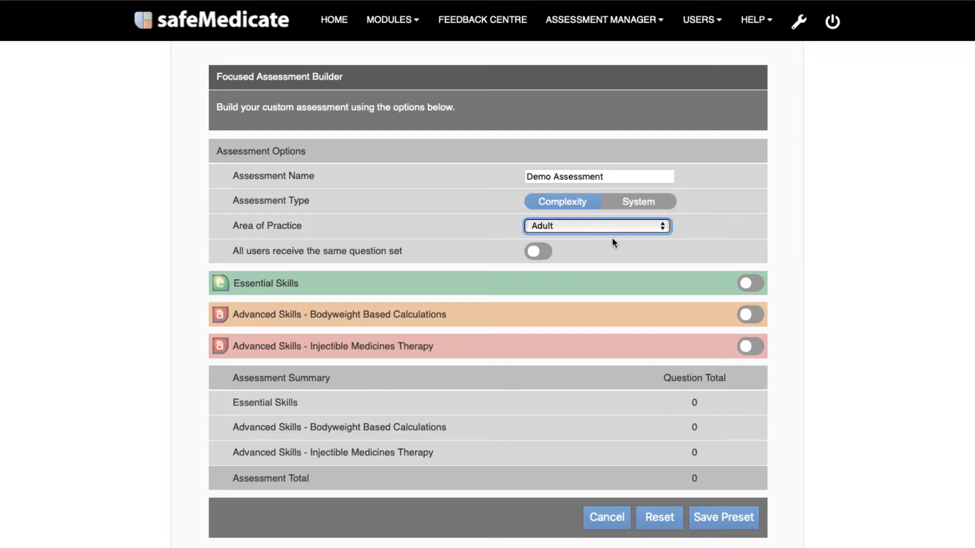
left_click(537, 250)
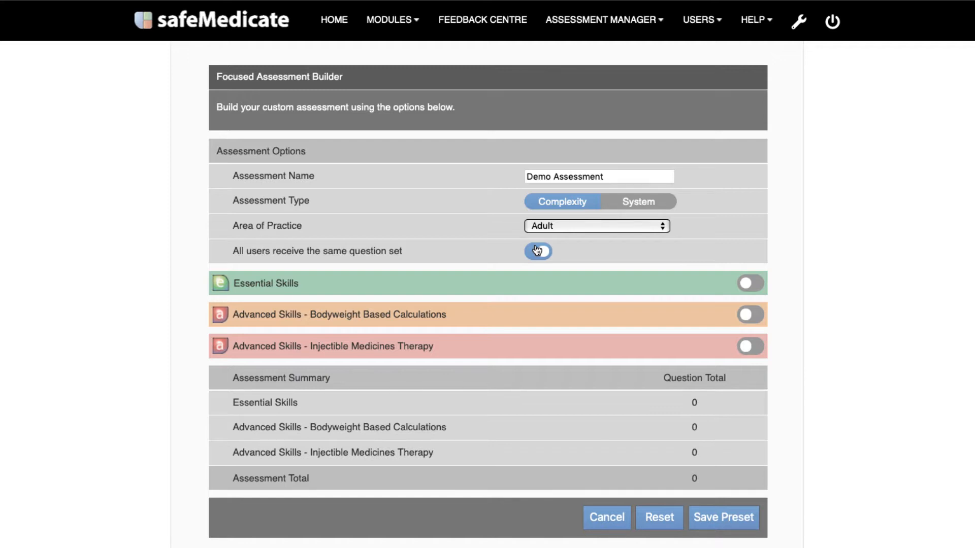
left_click(537, 249)
Step: Enable Essential Skills with its Tablets & Capsules category and preview the example question for Unit Dose
left_click(750, 283)
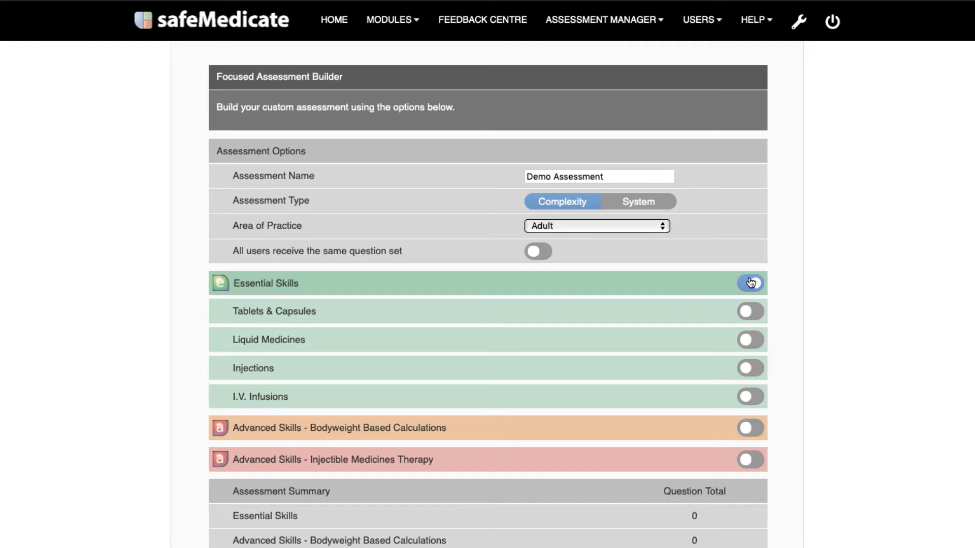
left_click(751, 311)
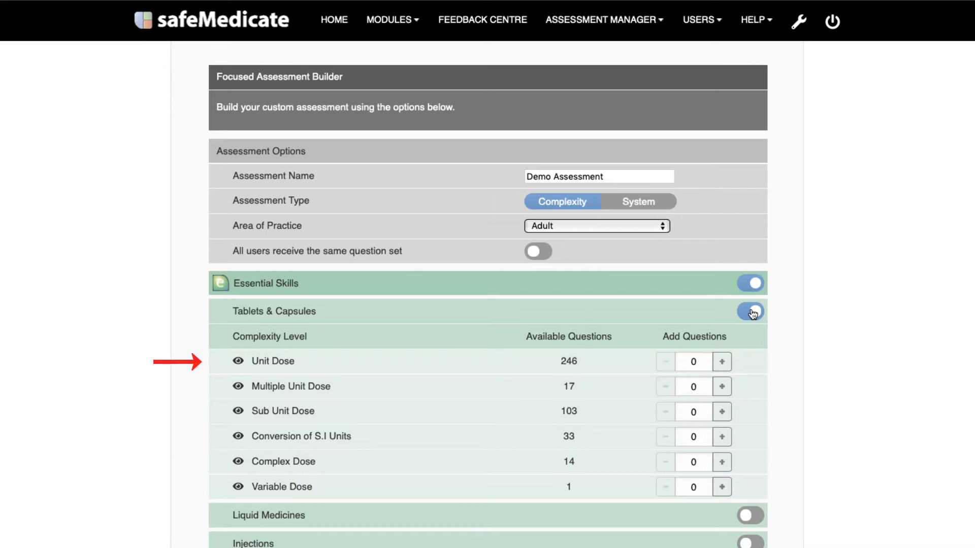
left_click(238, 364)
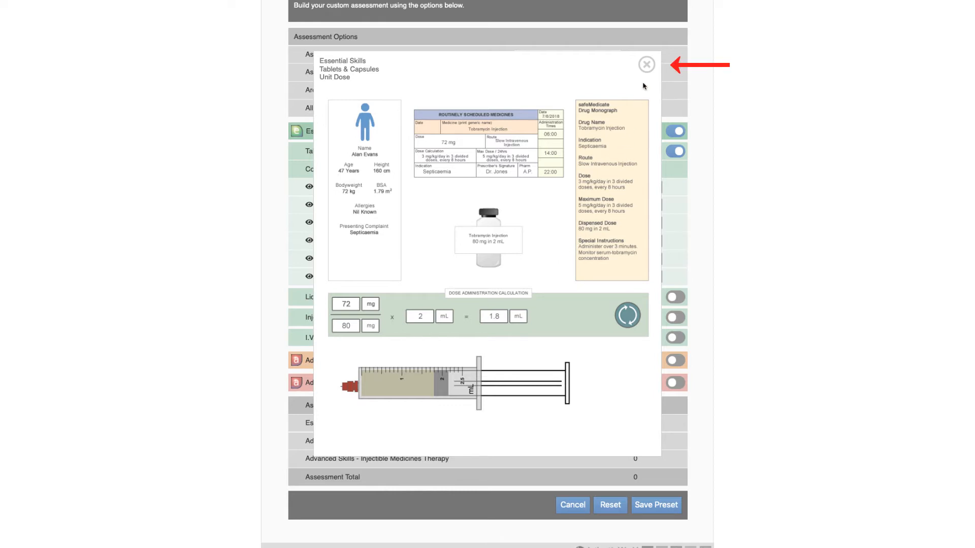
left_click(653, 66)
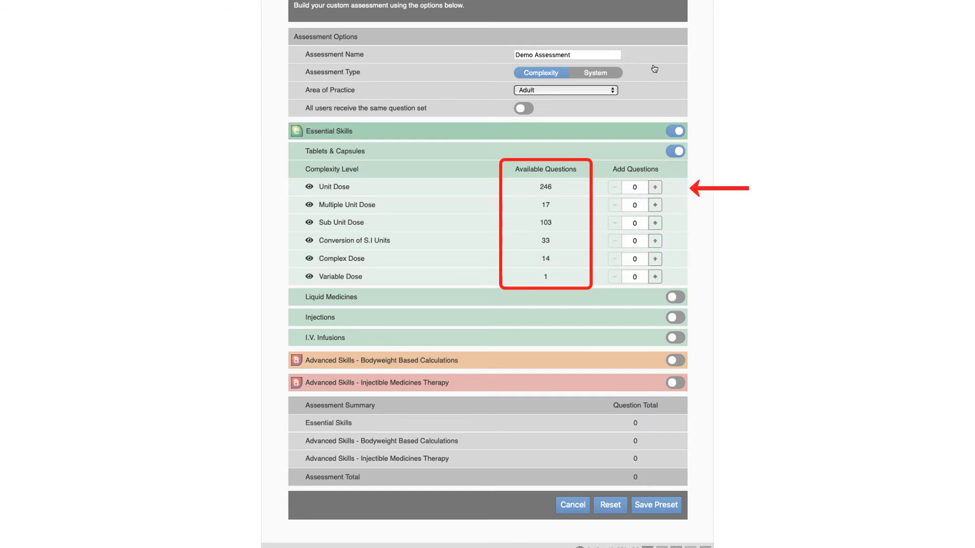
Step: Set the Tablets & Capsules question counts to 4 for Unit Dose, 2 for Multiple Unit Dose and 2 for Sub Unit Dose
left_click(655, 188)
left_click(655, 187)
left_click(655, 205)
left_click(655, 204)
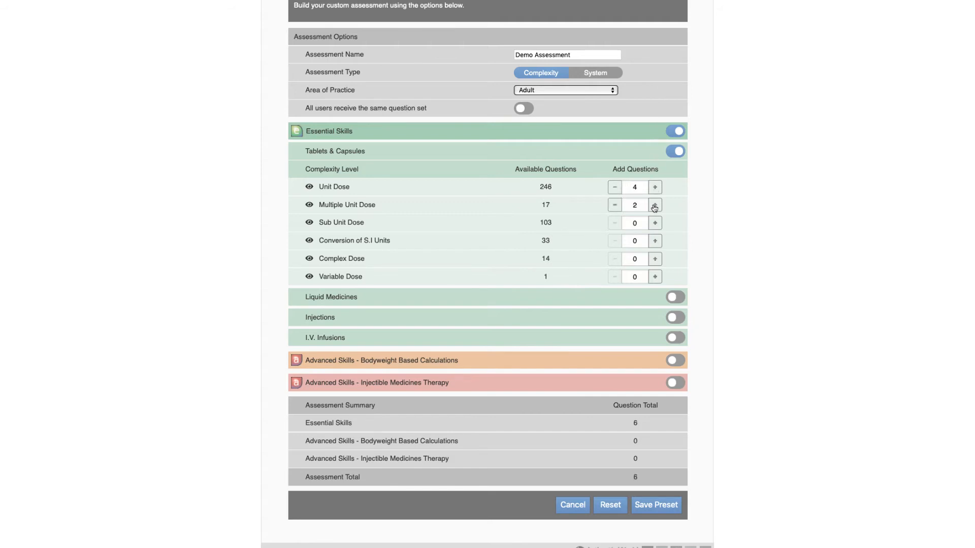
left_click(655, 223)
left_click(655, 222)
Step: Set the Tablets & Capsules question counts to 4 for Conversion of S.I Units, 2 for Complex Dose and 1 for Variable Dose
left_click(655, 241)
left_click(655, 241)
left_click(654, 240)
left_click(655, 241)
left_click(655, 259)
left_click(655, 259)
left_click(655, 276)
Step: Enable Liquid Medicines and add 2 questions at every complexity level, from Unit Dose to Complex Dose
left_click(671, 297)
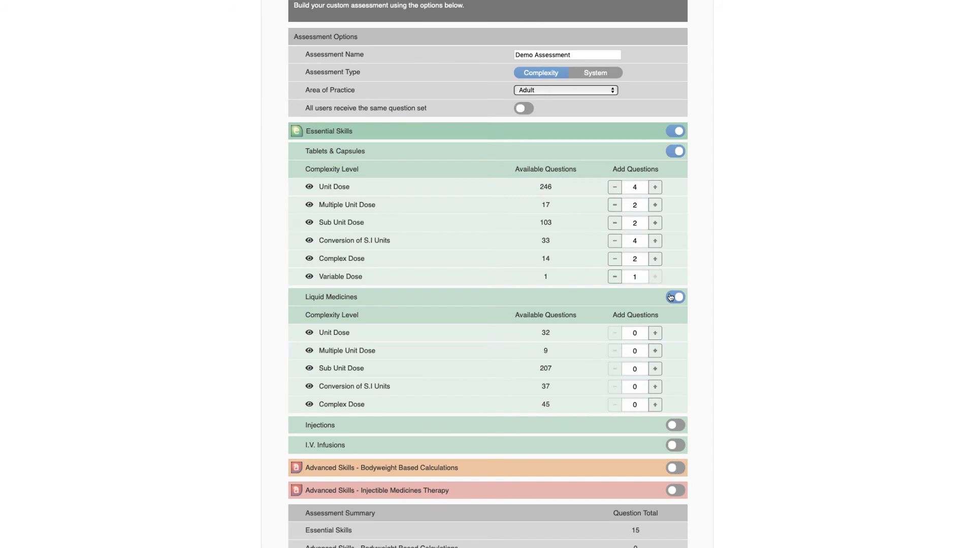
scroll(659, 325, "down", 1)
left_click(655, 329)
left_click(655, 330)
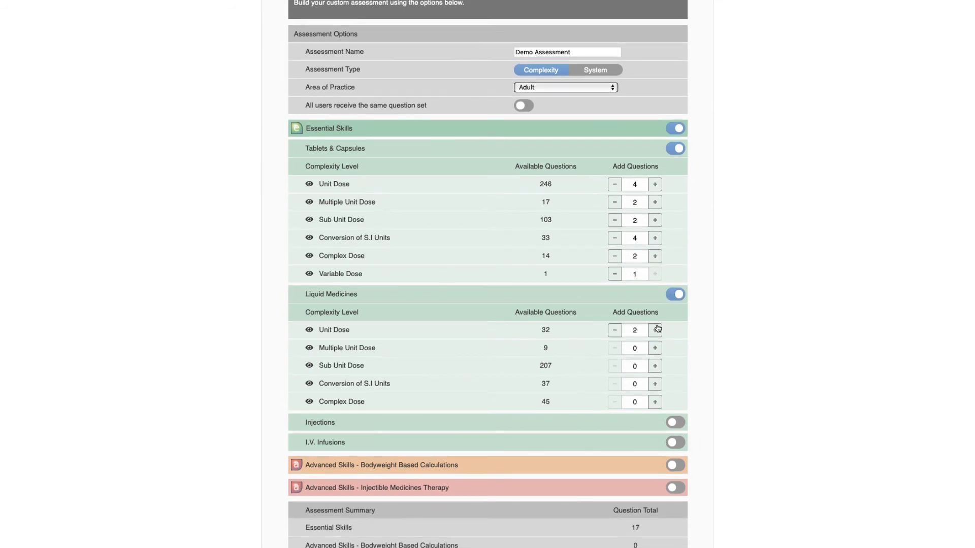
left_click(654, 347)
left_click(655, 347)
left_click(655, 365)
left_click(655, 365)
left_click(655, 383)
left_click(655, 383)
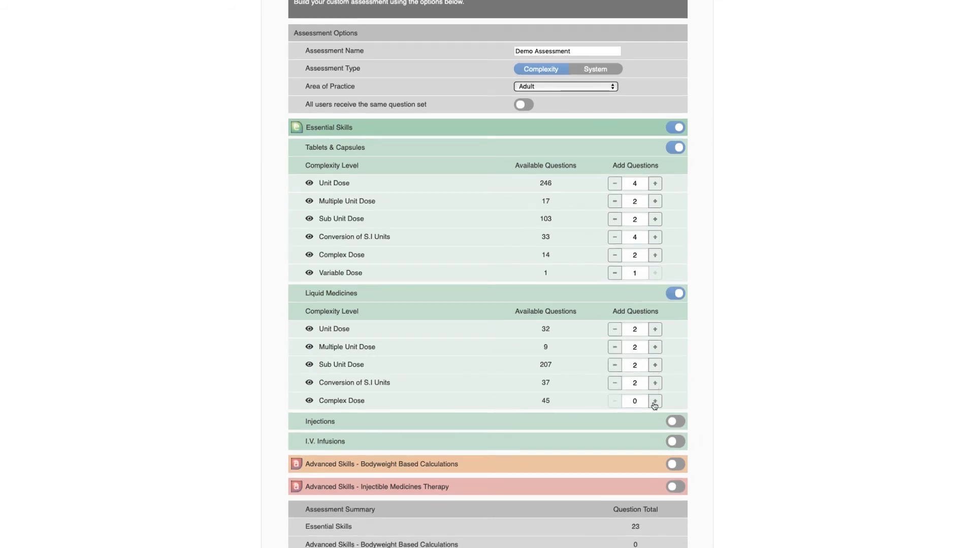
left_click(655, 401)
left_click(655, 401)
Step: Enable Injections and add 4 Unit Dose, 2 Multiple Unit Dose and 2 Sub Unit Dose questions
scroll(655, 405, "down", 5)
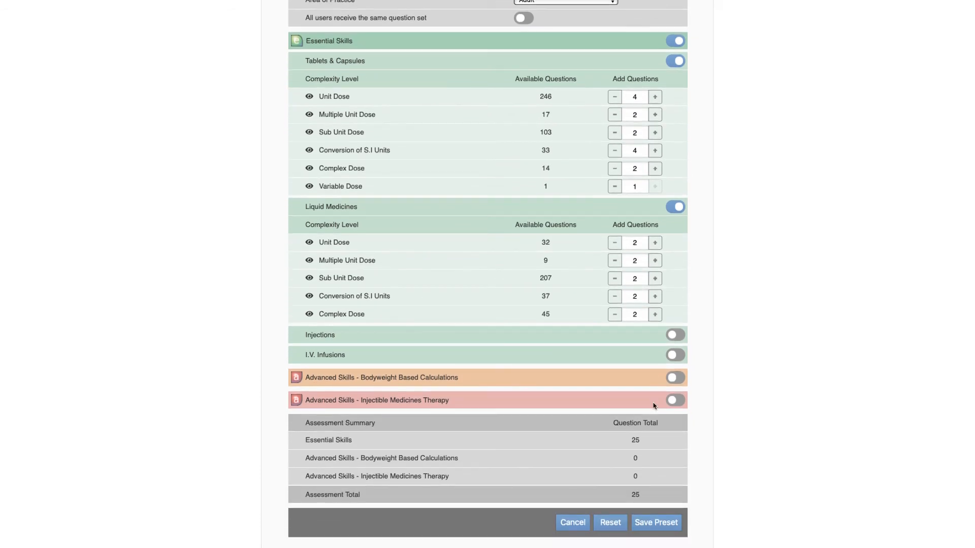
left_click(675, 335)
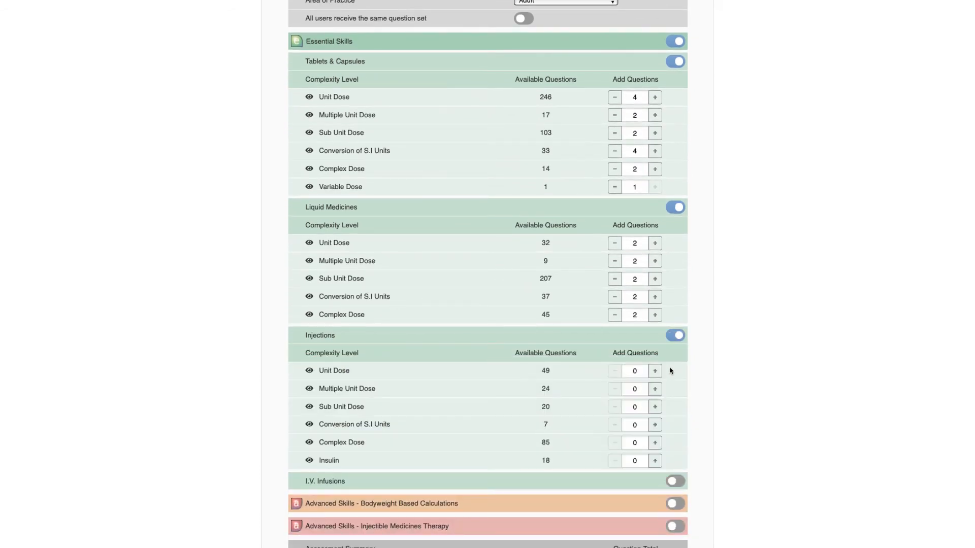
left_click(654, 371)
left_click(655, 371)
left_click(655, 371)
left_click(655, 389)
left_click(655, 389)
left_click(655, 407)
left_click(655, 406)
Step: Add 4 Conversion of S.I Units, 2 Complex Dose and 2 Insulin questions to the Injections category
left_click(655, 424)
left_click(655, 424)
left_click(655, 424)
left_click(654, 425)
left_click(655, 442)
left_click(654, 442)
left_click(654, 461)
left_click(655, 461)
Step: Add 2 questions each for mL/hr, Drops/min and ml/hr & drops/min under I.V. Infusions, and save the preset
scroll(654, 461, "down", 5)
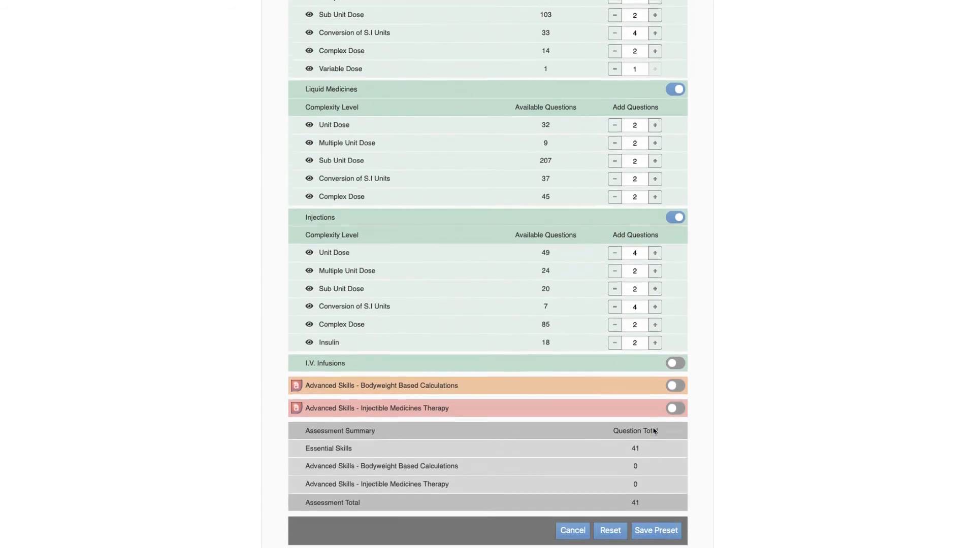
left_click(671, 352)
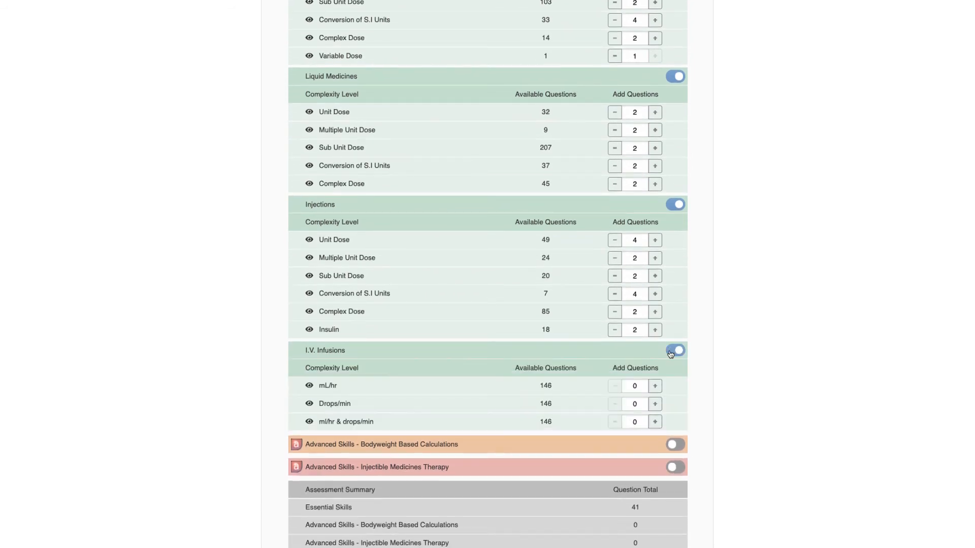
left_click(654, 386)
left_click(654, 386)
left_click(654, 404)
left_click(654, 404)
left_click(654, 421)
left_click(654, 421)
scroll(673, 417, "down", 3)
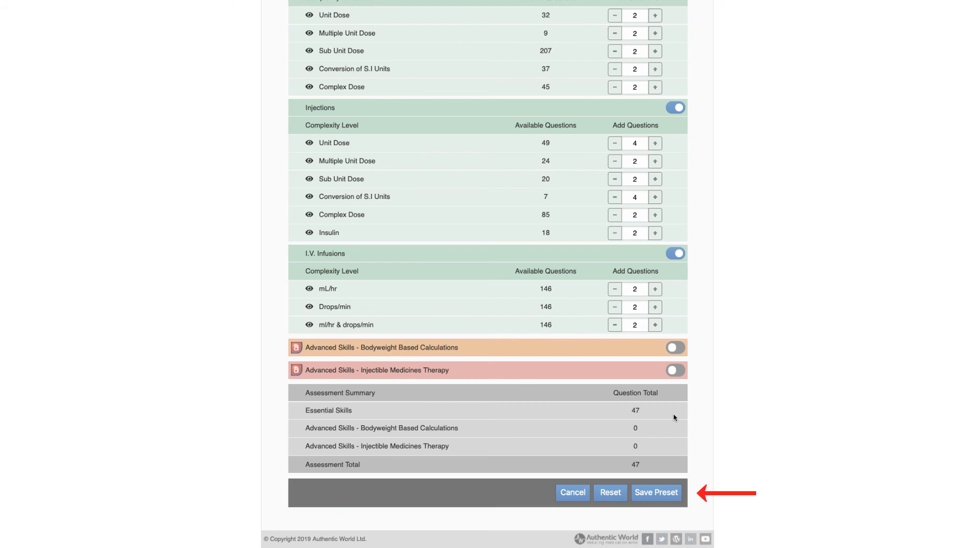
left_click(665, 492)
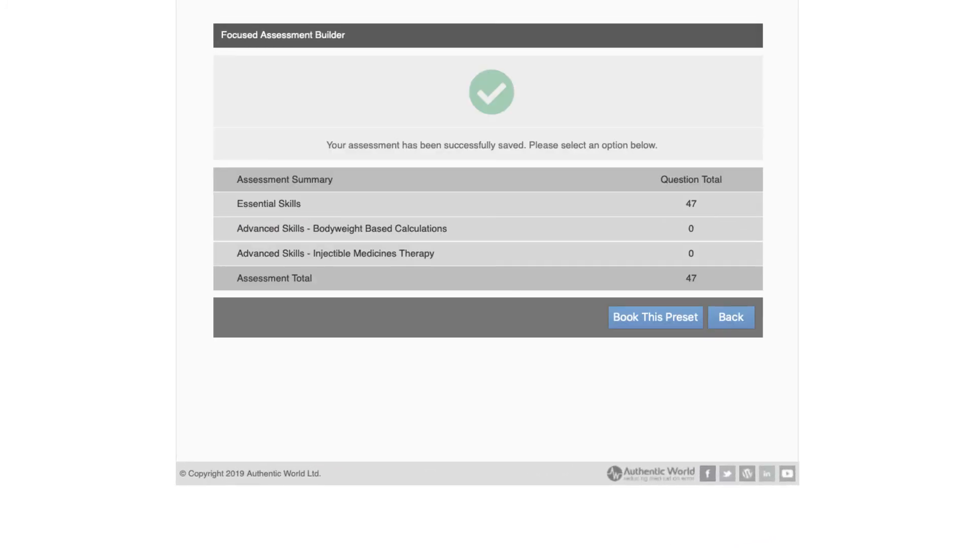